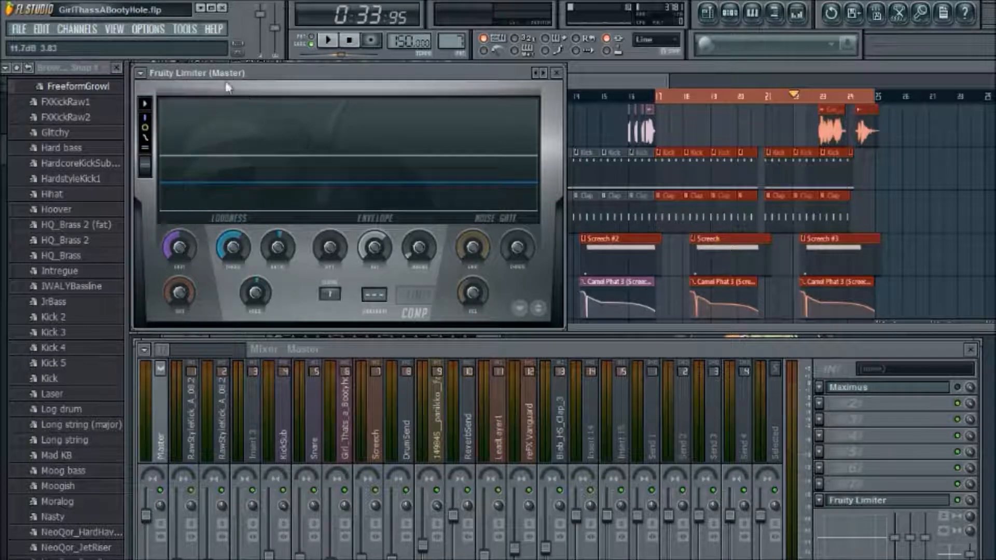
- Lower the compressor threshold in the master's Fruity Limiter and compare its COMP and LIMIT sections
{"action": "left_click_drag", "start_coordinate": [232, 73], "coordinate": [234, 70]}
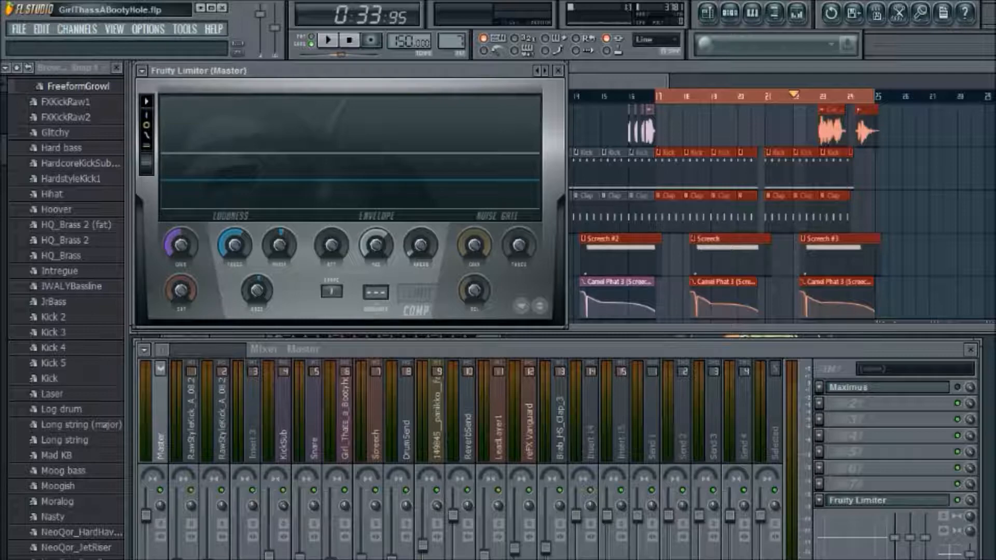
{"action": "mouse_move", "coordinate": [232, 74]}
{"action": "left_mouse_down"}
{"action": "mouse_move", "coordinate": [213, 73]}
{"action": "mouse_move", "coordinate": [250, 73]}
{"action": "mouse_move", "coordinate": [234, 73]}
{"action": "left_mouse_up"}
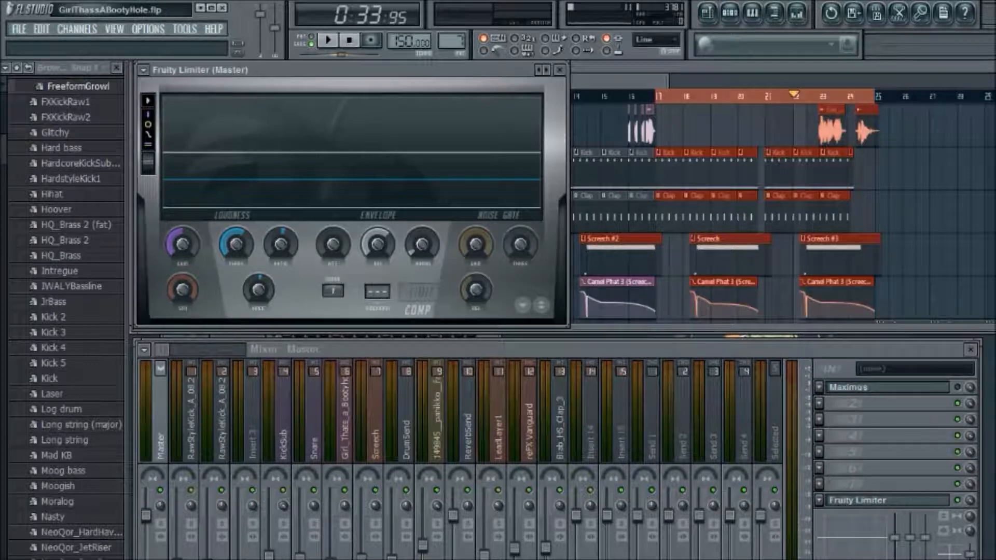
{"action": "left_click_drag", "start_coordinate": [236, 244], "coordinate": [233, 253]}
{"action": "left_click", "coordinate": [421, 291]}
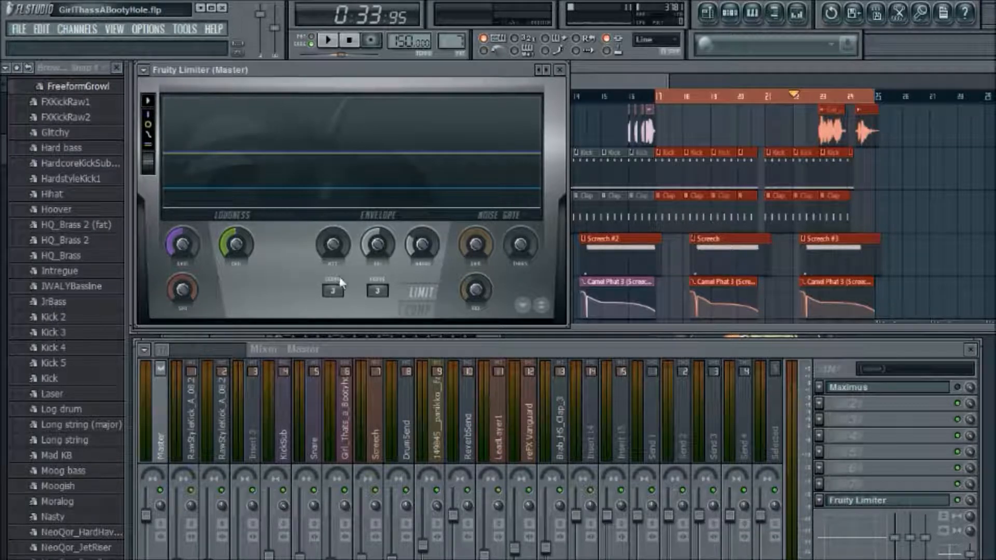
{"action": "left_click", "coordinate": [417, 310]}
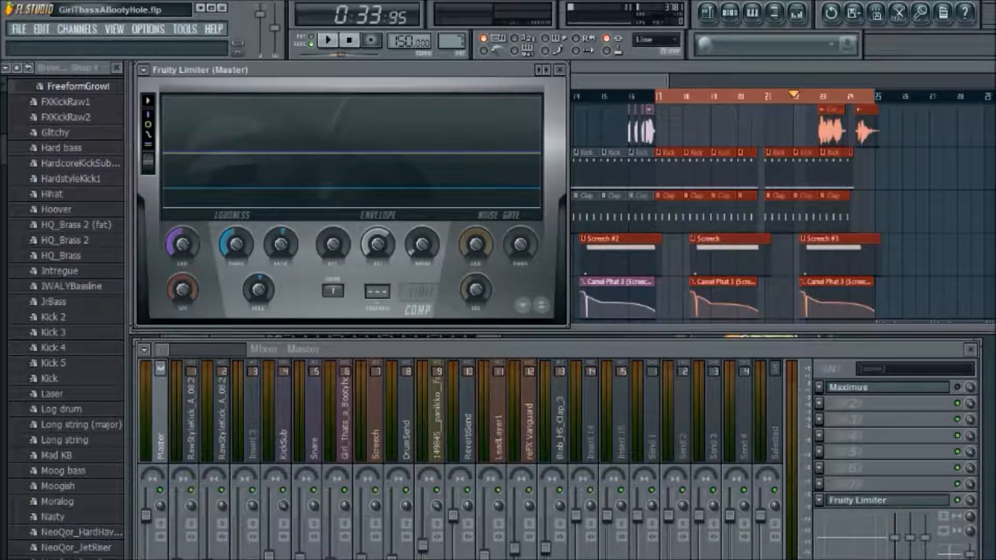
- Try different threshold, ratio and knee settings for the Fruity Limiter's compressor
{"action": "left_click_drag", "start_coordinate": [236, 244], "coordinate": [236, 236]}
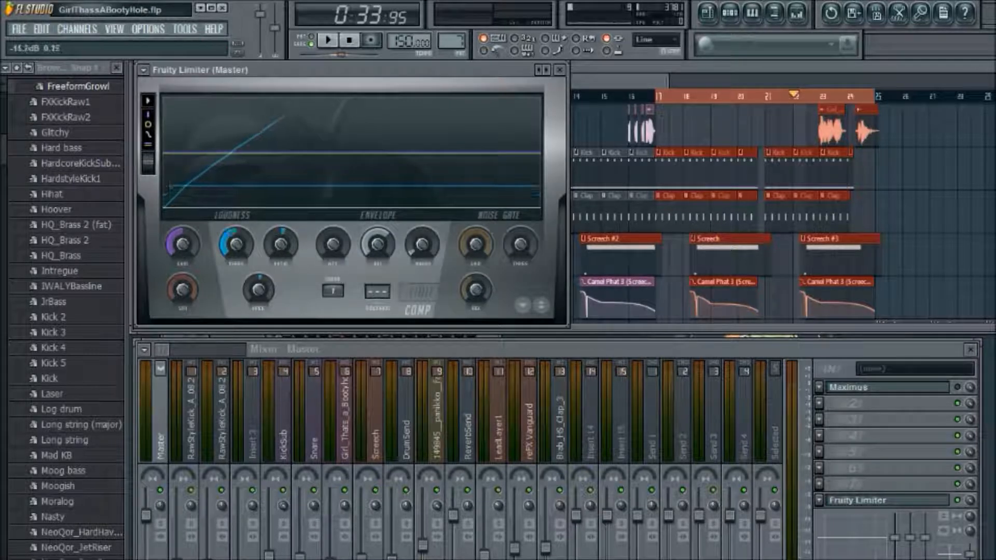
{"action": "left_click_drag", "start_coordinate": [280, 244], "coordinate": [264, 276]}
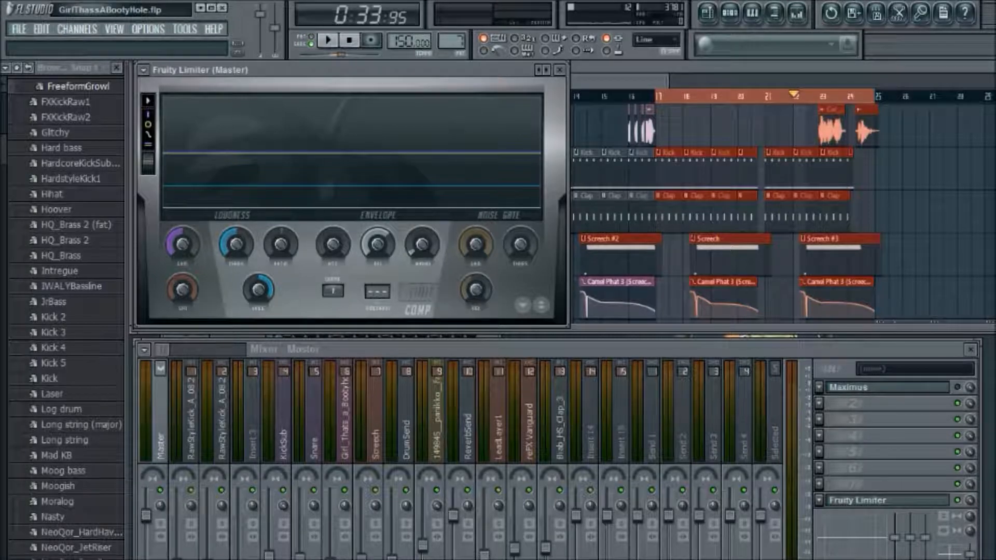
{"action": "left_click_drag", "start_coordinate": [233, 249], "coordinate": [233, 247]}
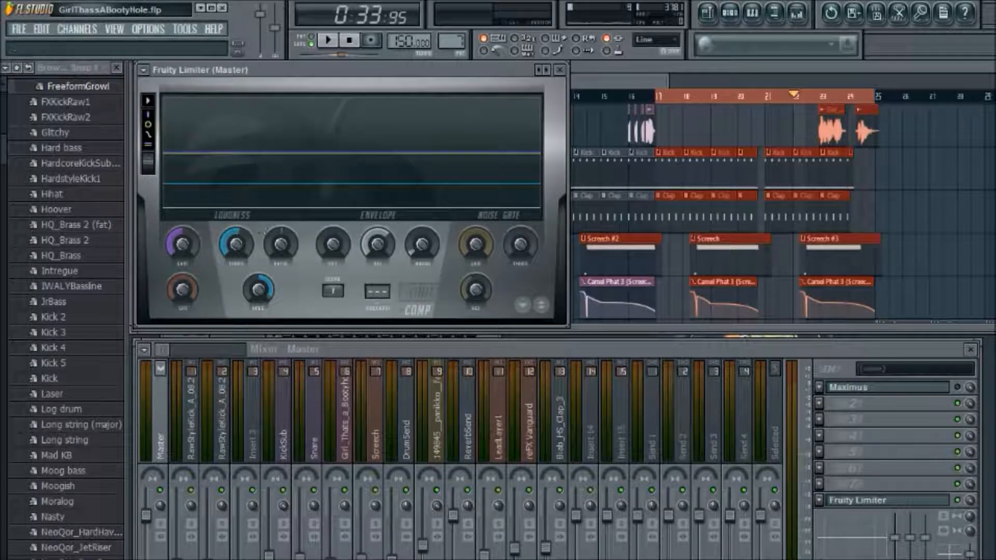
- Try lower and higher ceiling levels in the LIMIT section, return the ceiling to its default, and recheck the COMP section
{"action": "left_click", "coordinate": [418, 298]}
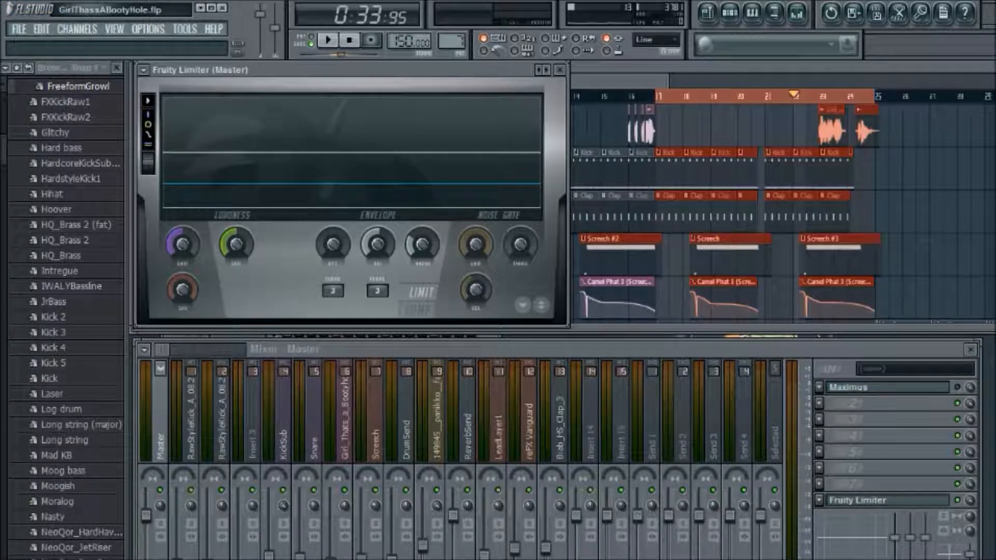
{"action": "left_click_drag", "start_coordinate": [238, 239], "coordinate": [238, 251]}
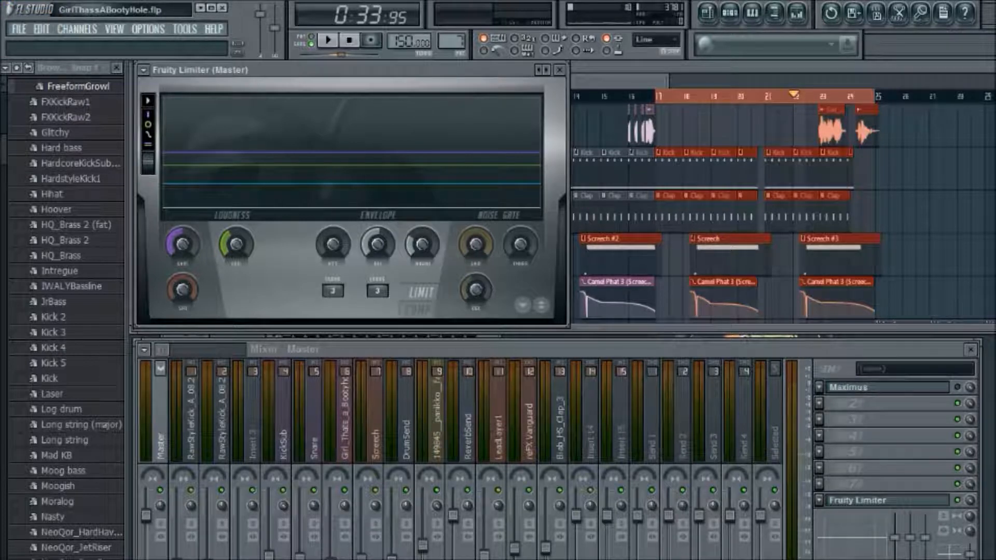
{"action": "left_click_drag", "start_coordinate": [245, 247], "coordinate": [245, 240]}
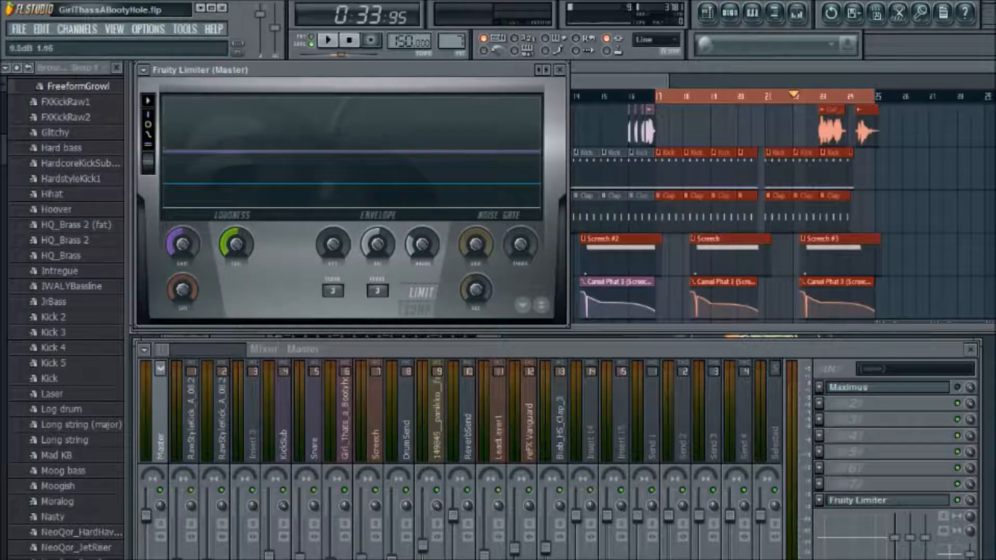
{"action": "mouse_move", "coordinate": [251, 241]}
{"action": "left_mouse_down"}
{"action": "mouse_move", "coordinate": [243, 246]}
{"action": "mouse_move", "coordinate": [239, 231]}
{"action": "mouse_move", "coordinate": [249, 230]}
{"action": "mouse_move", "coordinate": [248, 247]}
{"action": "left_mouse_up"}
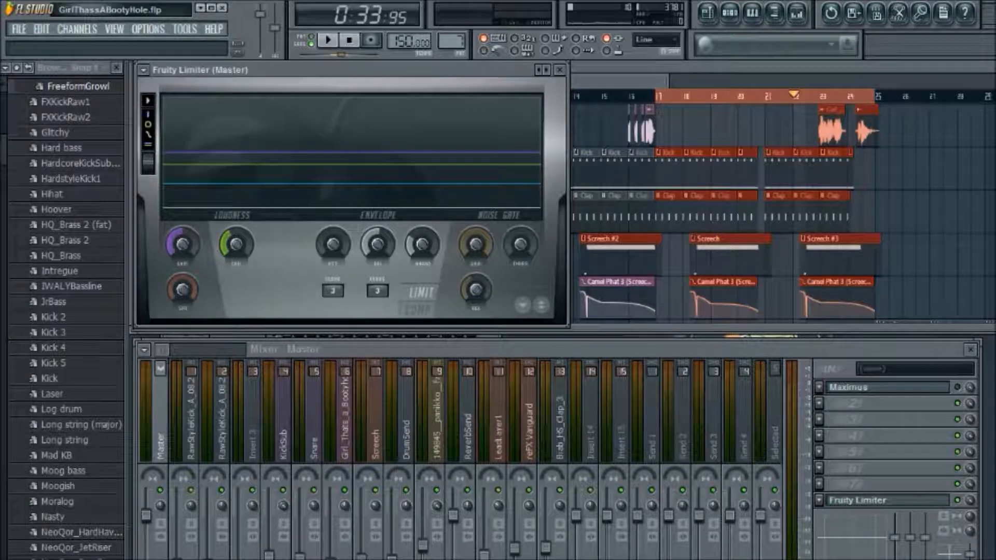
{"action": "left_click_drag", "start_coordinate": [237, 242], "coordinate": [235, 238]}
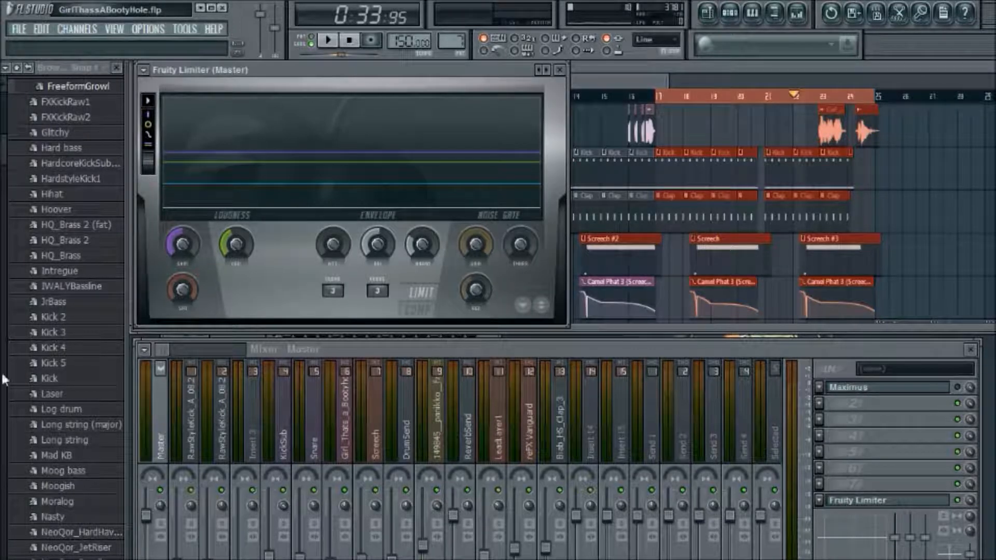
{"action": "left_click_drag", "start_coordinate": [237, 243], "coordinate": [237, 222]}
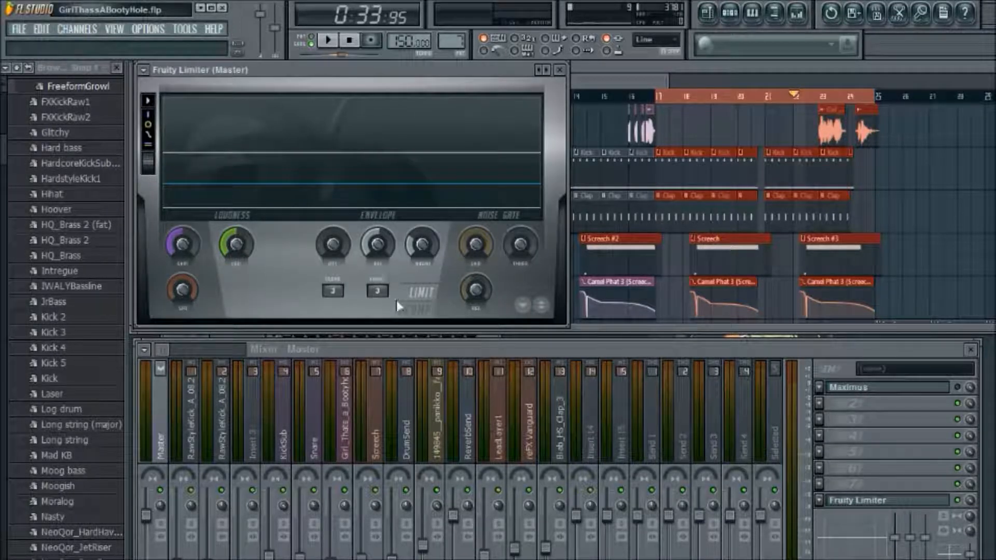
{"action": "left_click", "coordinate": [415, 301]}
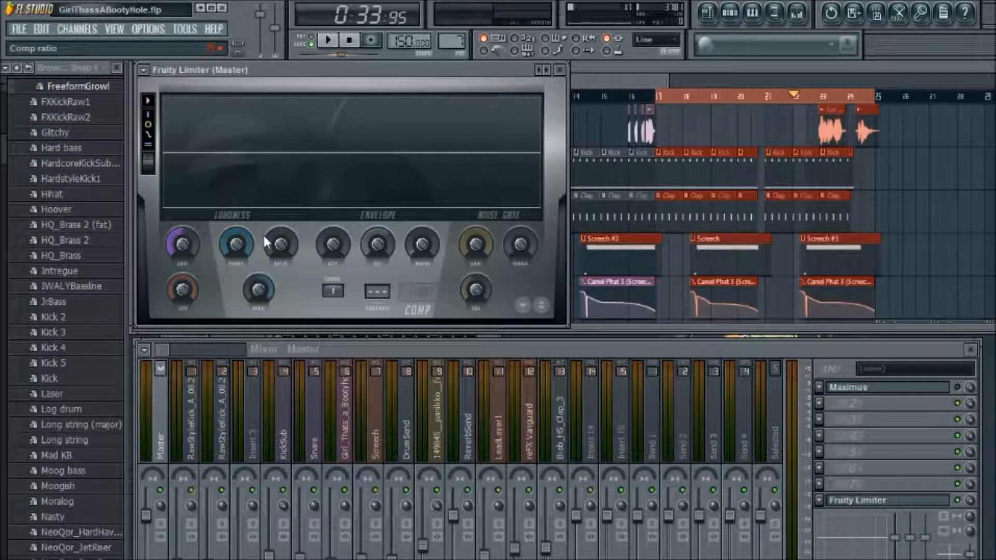
{"action": "left_click", "coordinate": [418, 293]}
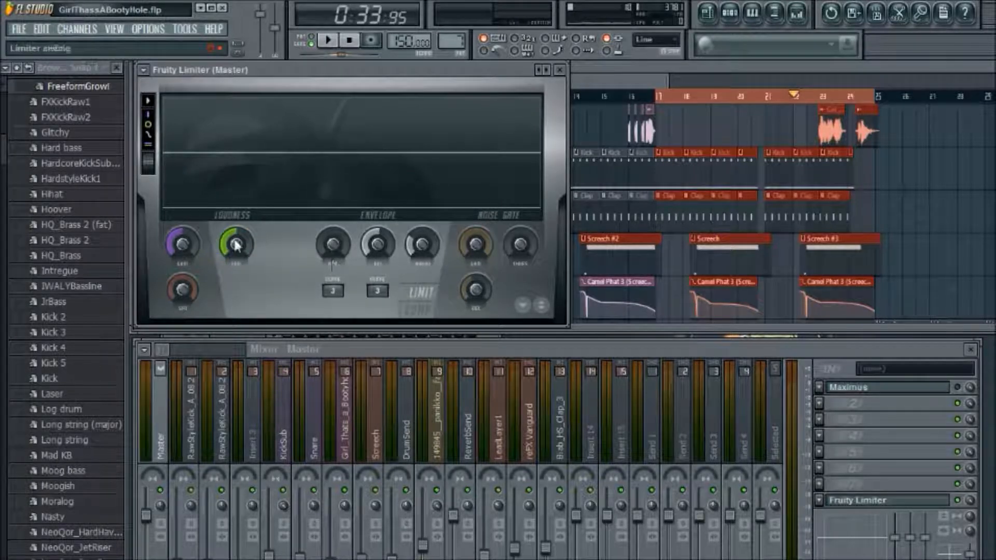
- Play the selected section from bar 17, raise the Fruity Limiter's gain to about 3.3 dB, and pause playback
{"action": "left_click", "coordinate": [637, 84]}
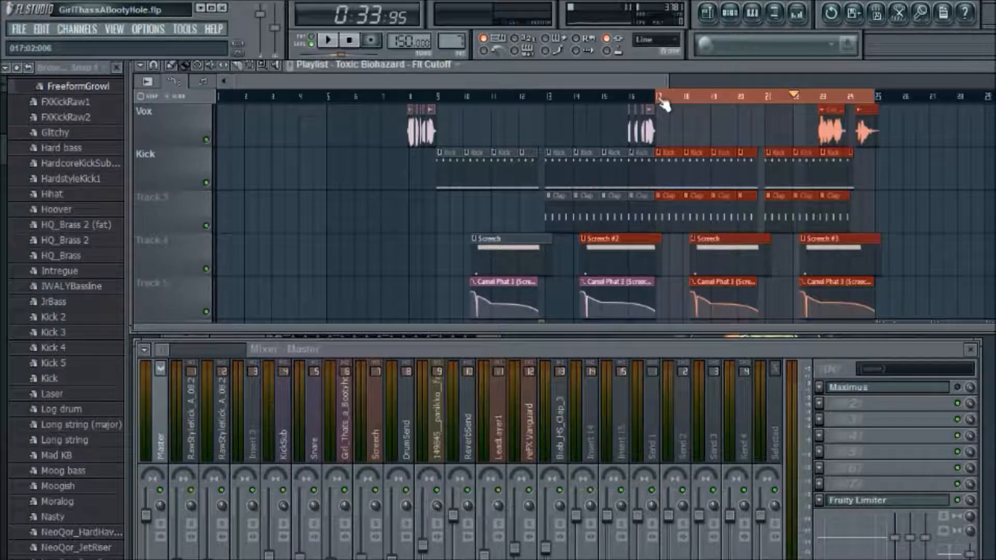
{"action": "key", "text": "space"}
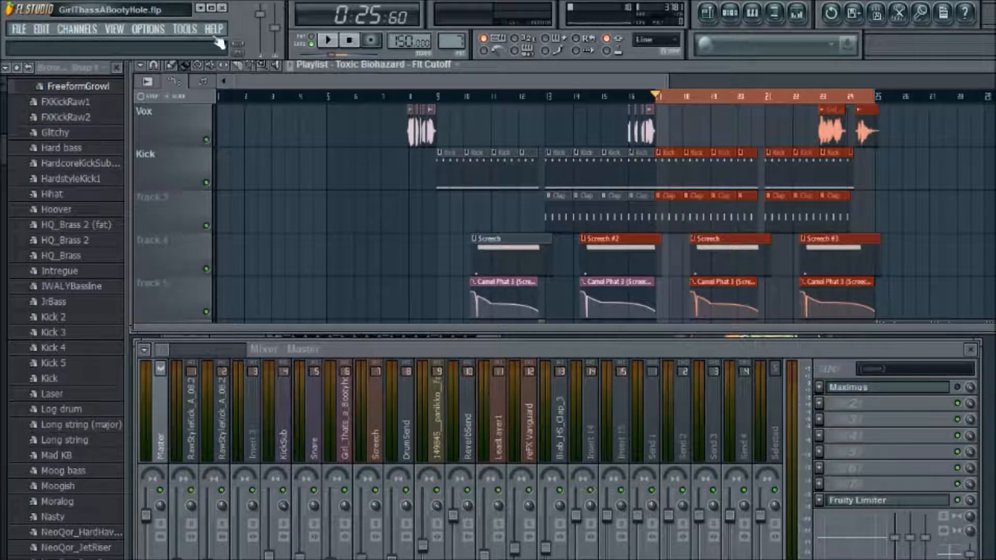
{"action": "left_click", "coordinate": [328, 43]}
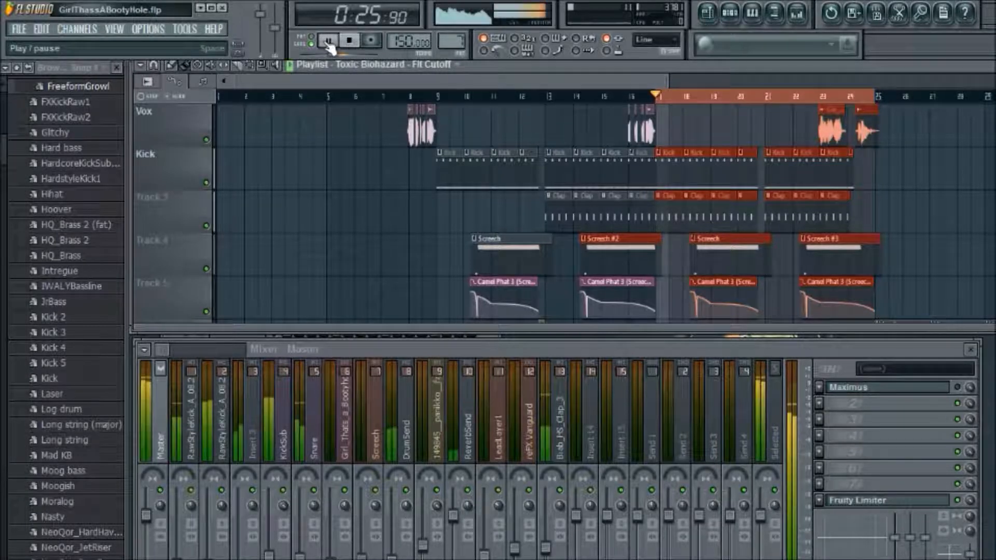
{"action": "left_click", "coordinate": [934, 500]}
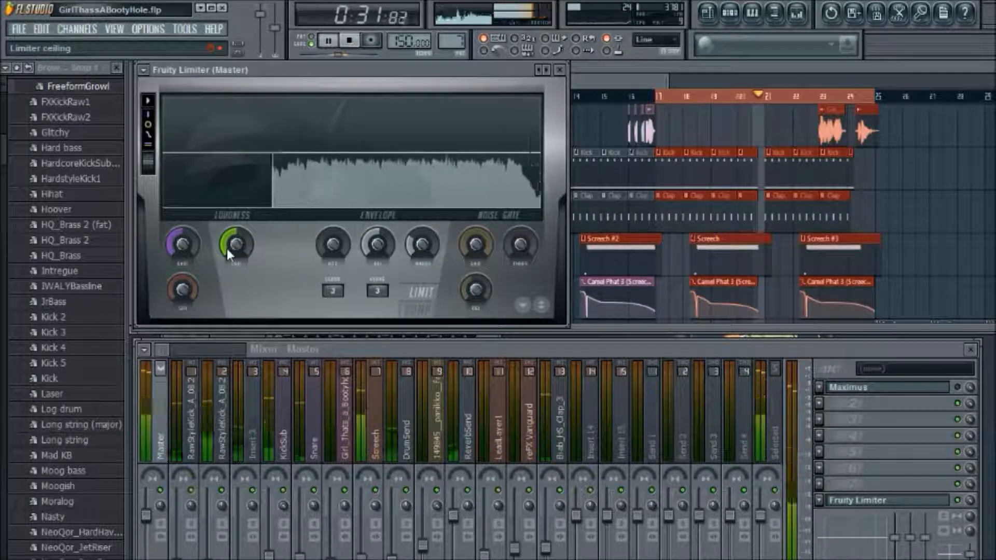
{"action": "mouse_move", "coordinate": [181, 243]}
{"action": "left_mouse_down"}
{"action": "mouse_move", "coordinate": [181, 226]}
{"action": "mouse_move", "coordinate": [179, 248]}
{"action": "left_mouse_up"}
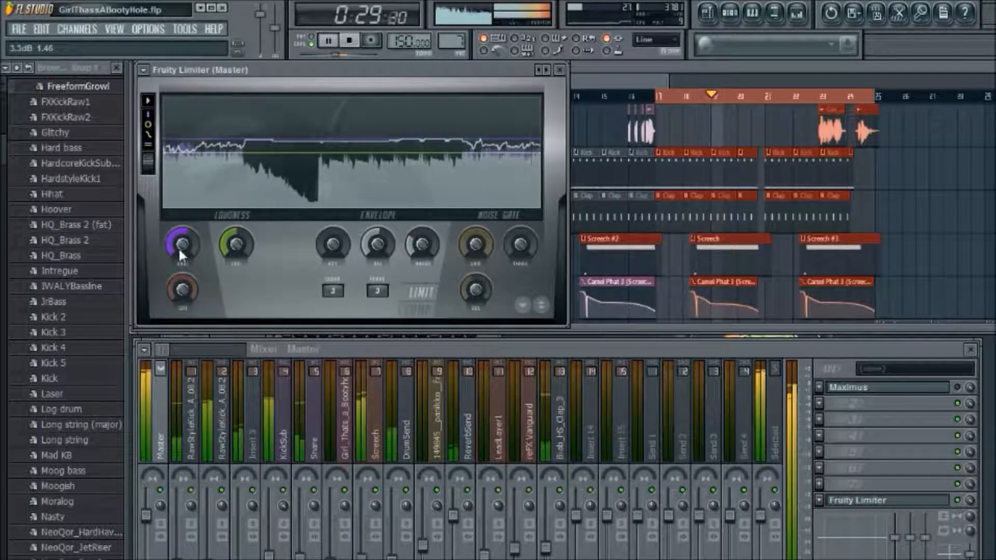
{"action": "left_click", "coordinate": [330, 41]}
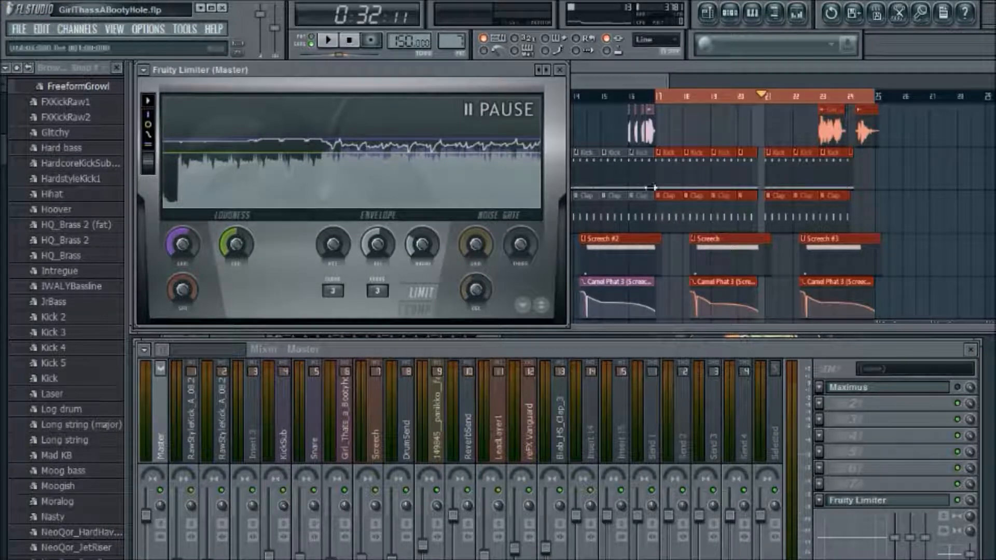
- Load Ozone 8 Elements into the master channel's second effect slot and open its Maximizer module after viewing the Imager
{"action": "left_click", "coordinate": [626, 80]}
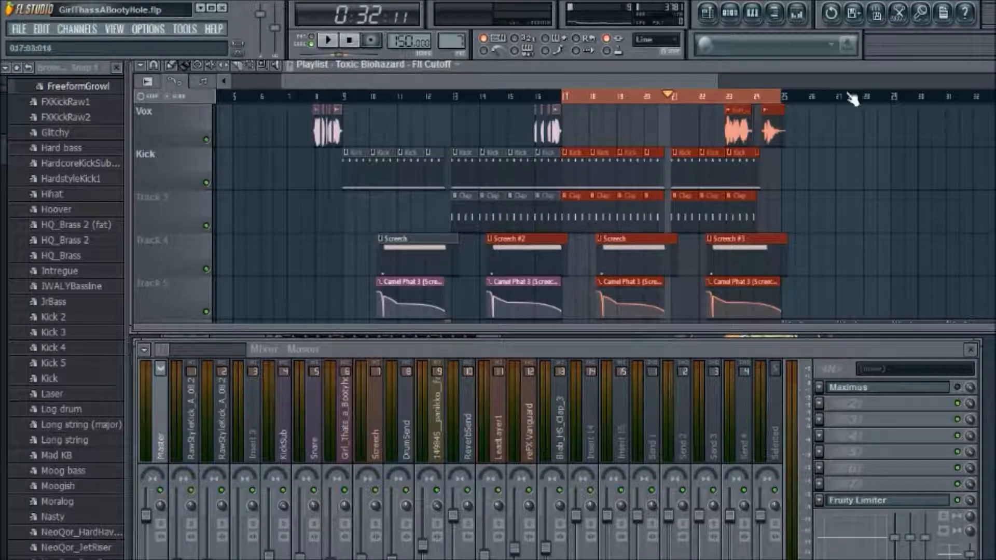
{"action": "left_click", "coordinate": [850, 401]}
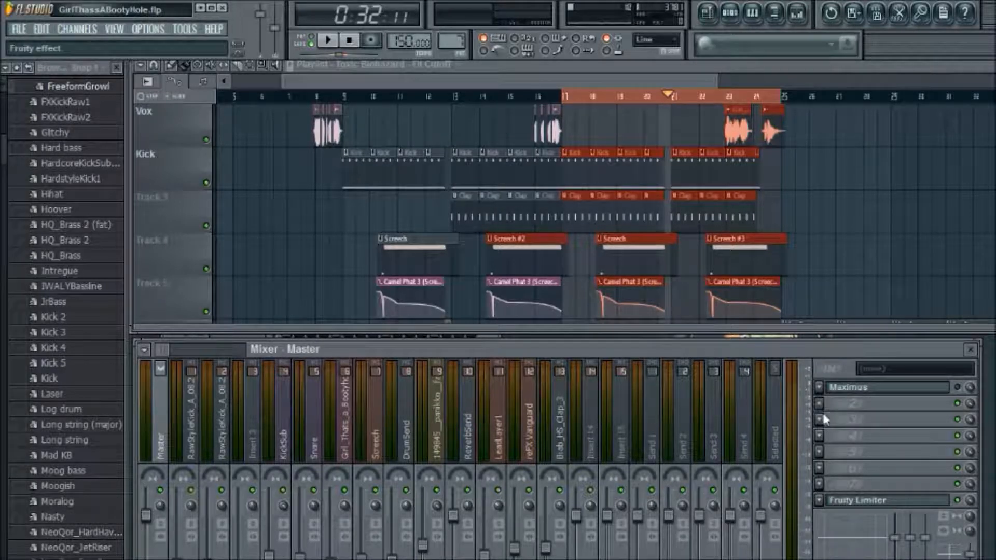
{"action": "left_click", "coordinate": [830, 550]}
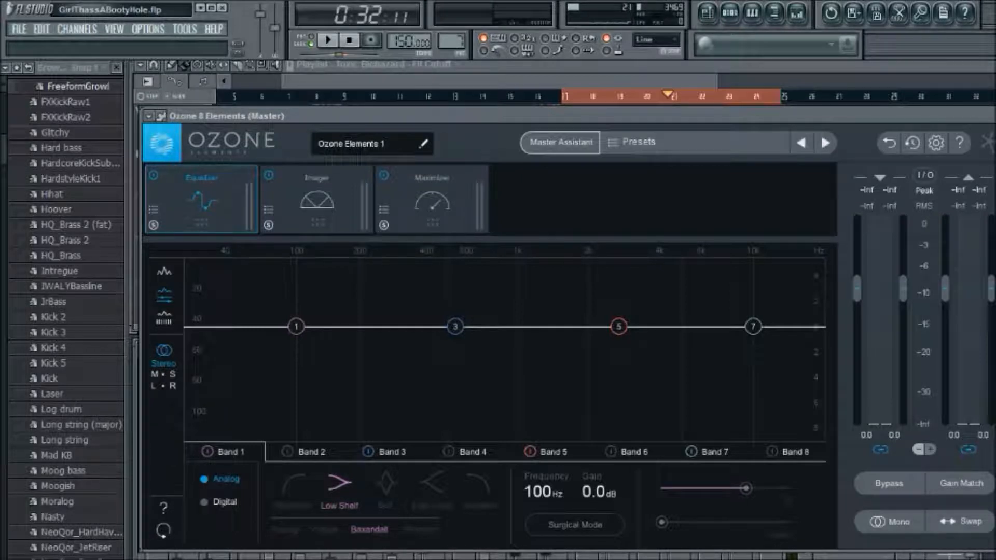
{"action": "left_click", "coordinate": [319, 195]}
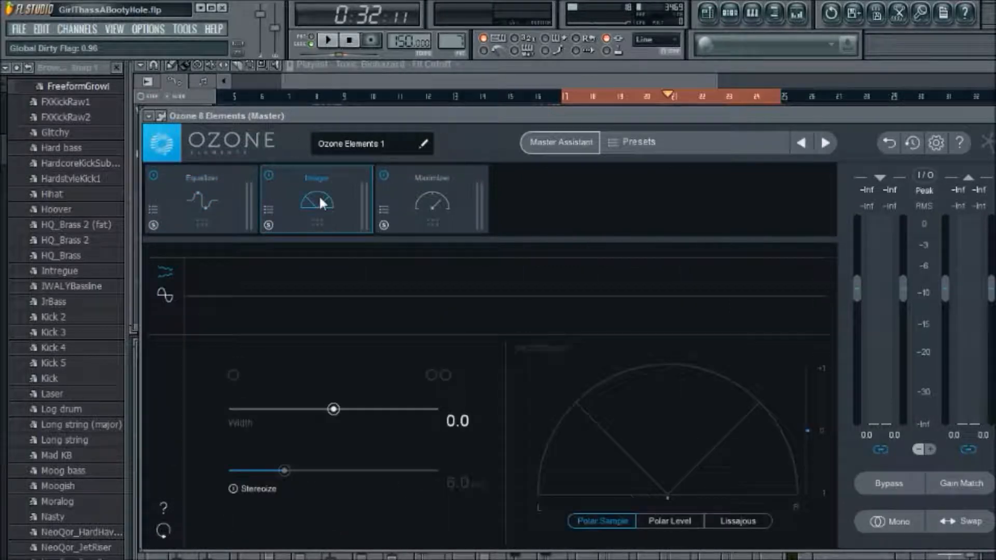
{"action": "left_click", "coordinate": [423, 207]}
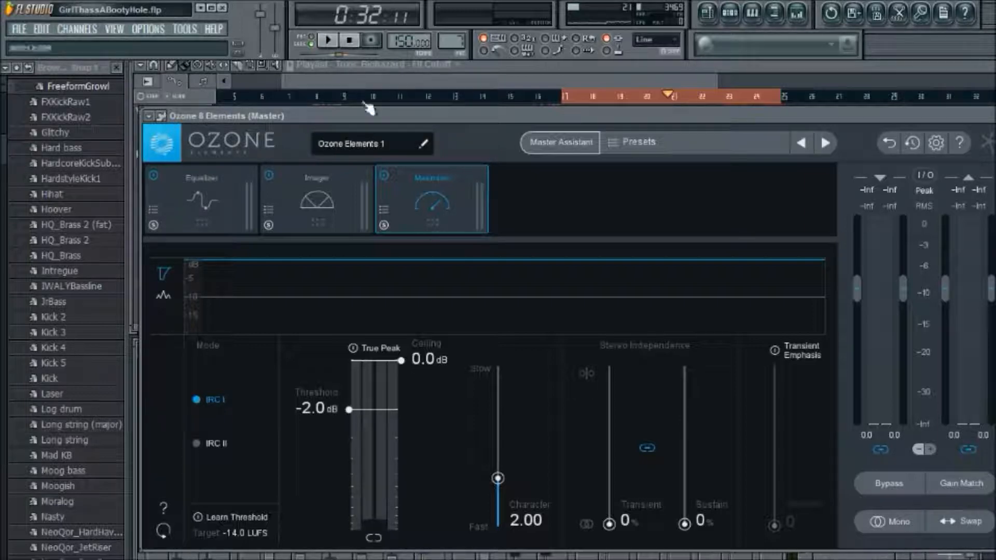
- Disable the Imager and Equalizer modules in Ozone 8 Elements, leaving the Maximizer enabled
{"action": "left_click_drag", "start_coordinate": [354, 114], "coordinate": [360, 101]}
{"action": "key", "text": "F9"}
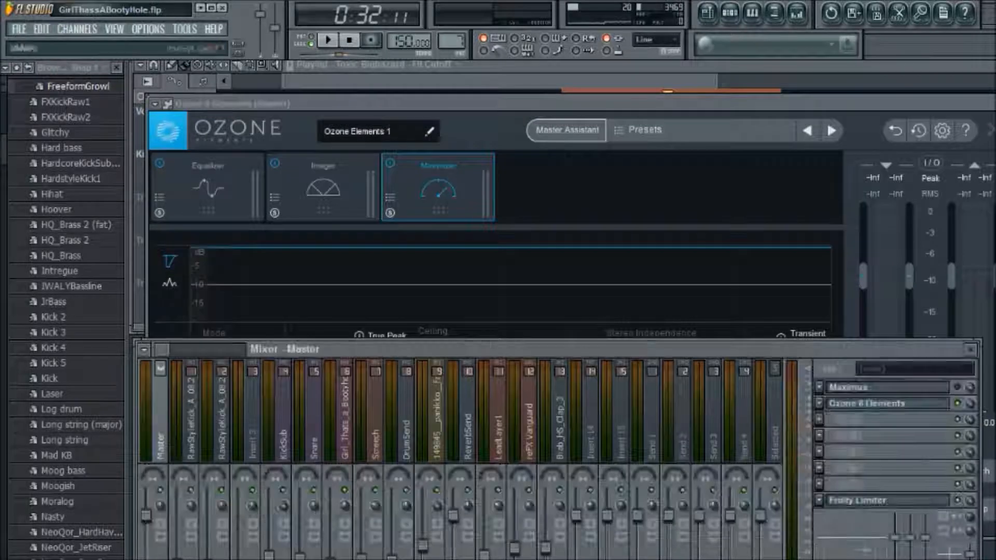
{"action": "left_click", "coordinate": [928, 408]}
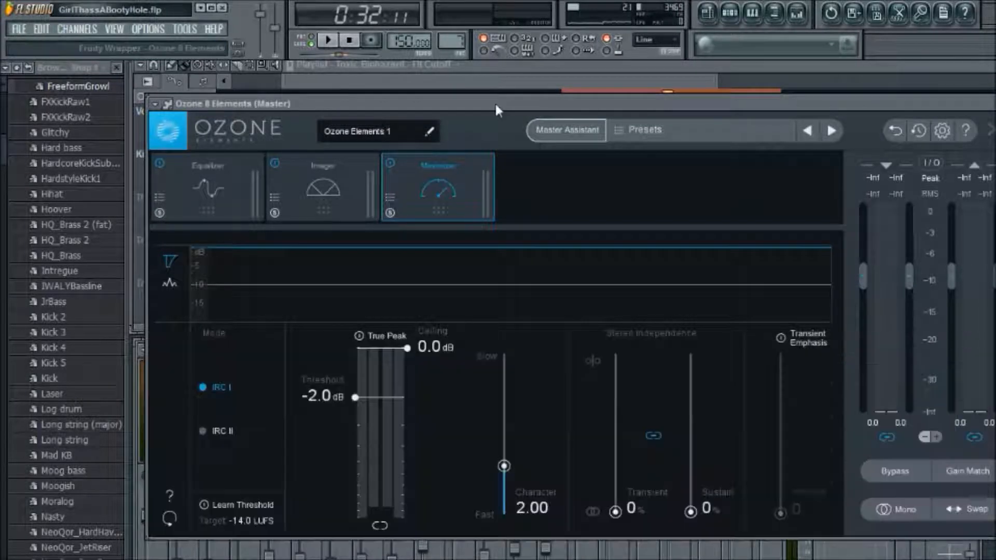
{"action": "left_click", "coordinate": [432, 77]}
{"action": "left_click", "coordinate": [430, 425]}
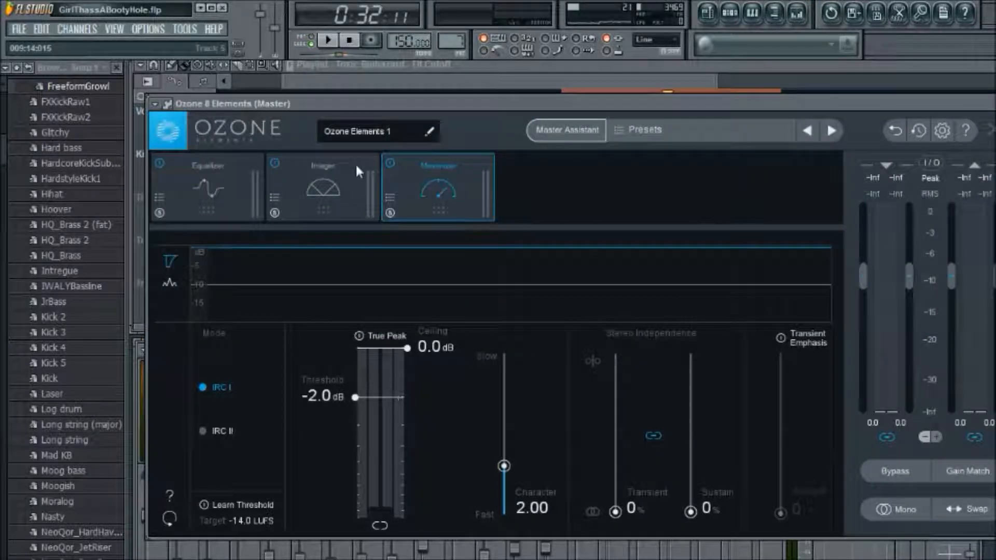
{"action": "left_click", "coordinate": [274, 163]}
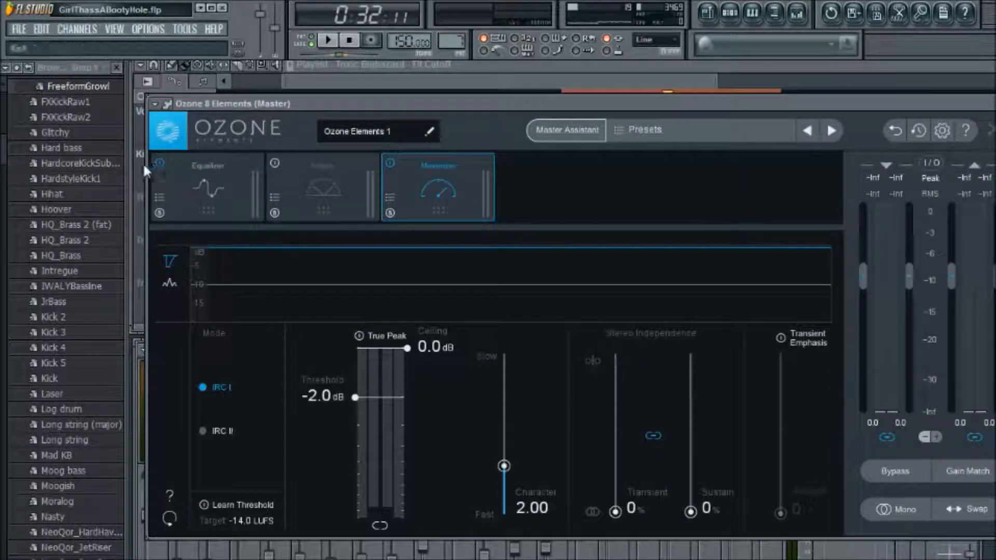
{"action": "left_click", "coordinate": [159, 164]}
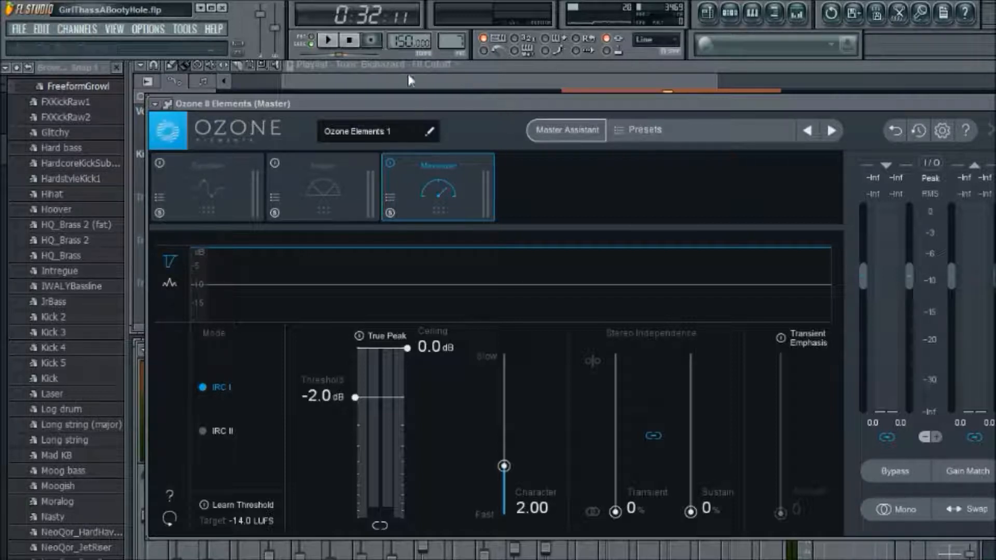
- Play the selected section from bar 17 with the Ozone Maximizer in view to monitor its levels
{"action": "left_click_drag", "start_coordinate": [491, 103], "coordinate": [489, 112]}
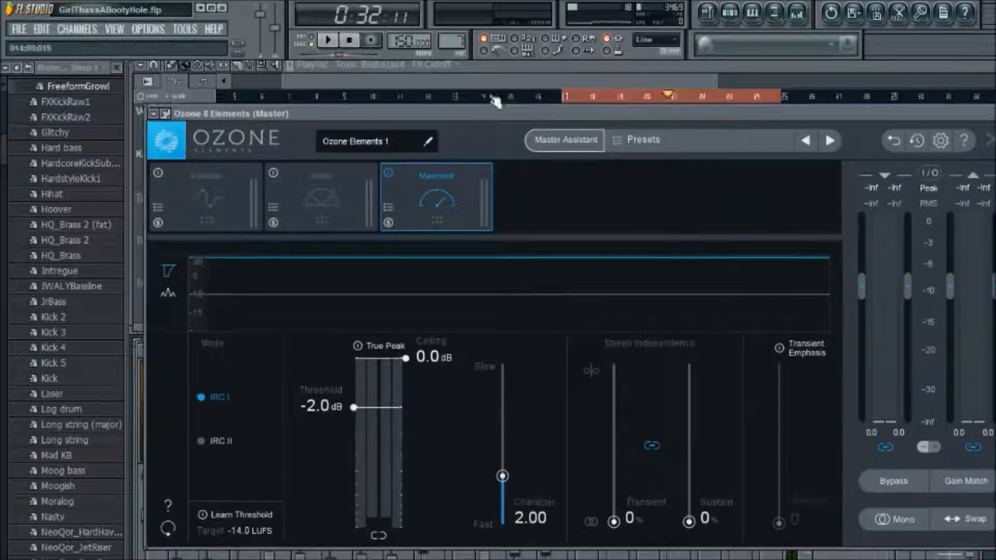
{"action": "left_click", "coordinate": [474, 79]}
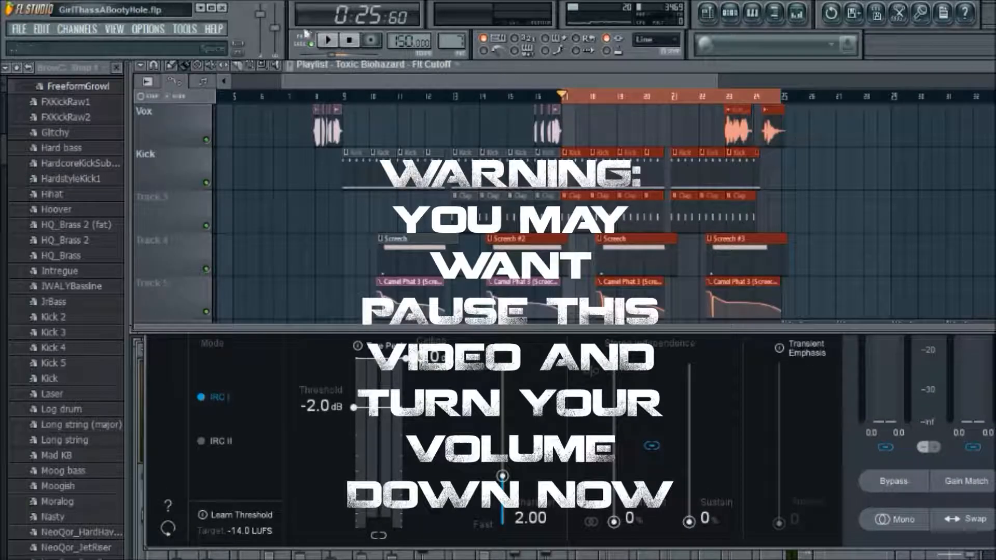
{"action": "left_click", "coordinate": [328, 40]}
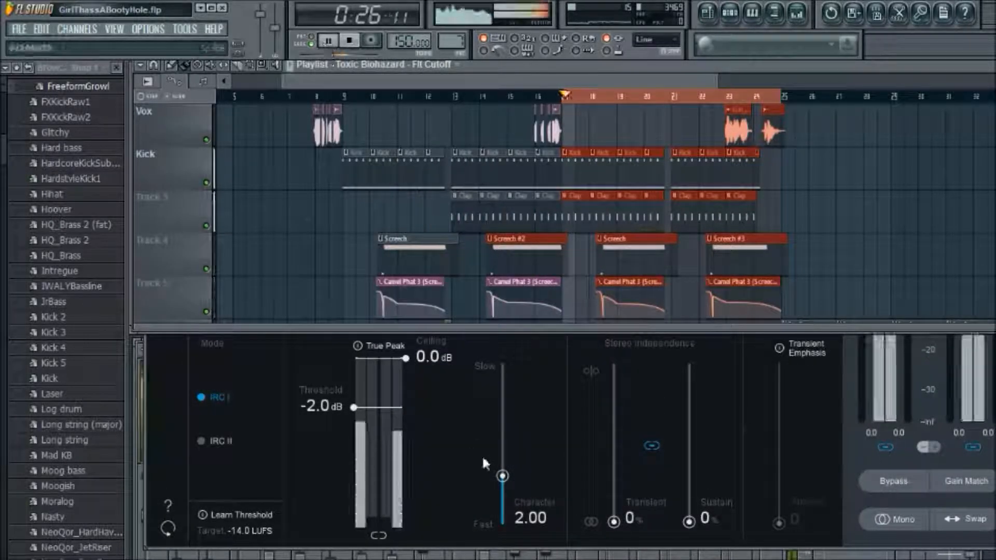
{"action": "left_click", "coordinate": [418, 421]}
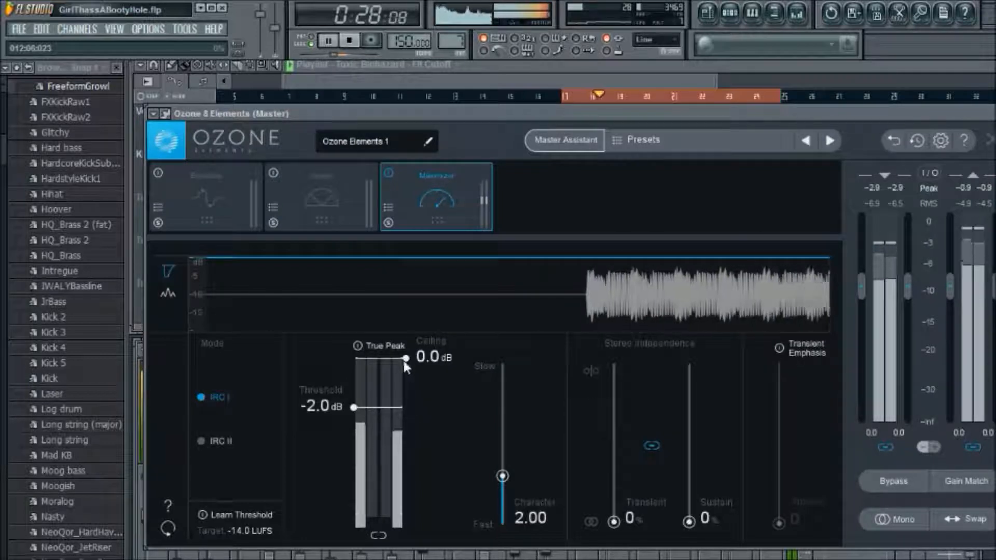
- Lower the Ozone Maximizer's ceiling to -0.1 dB, pause playback, and set the Character to 0.60
{"action": "left_click_drag", "start_coordinate": [404, 361], "coordinate": [404, 363]}
{"action": "left_click", "coordinate": [327, 40]}
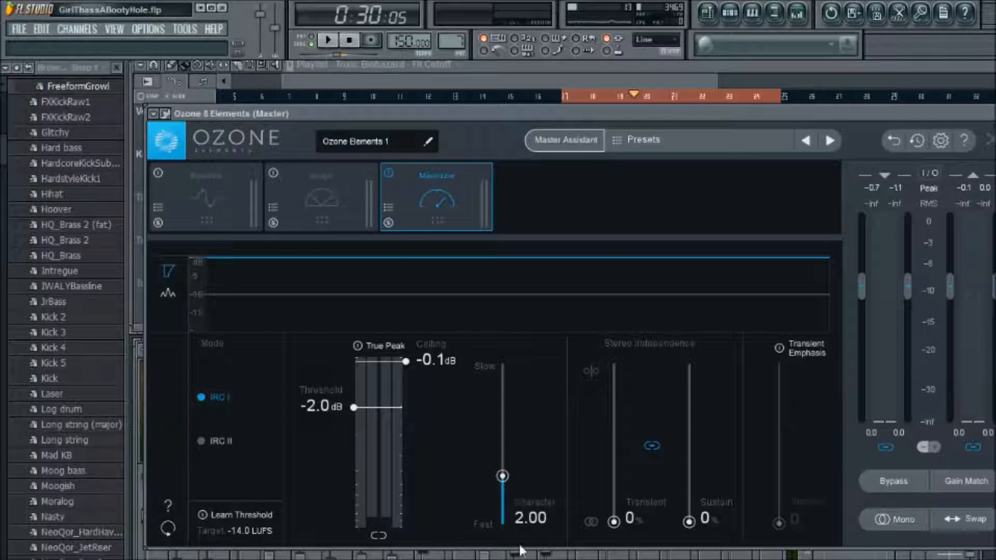
{"action": "left_click_drag", "start_coordinate": [502, 475], "coordinate": [510, 510]}
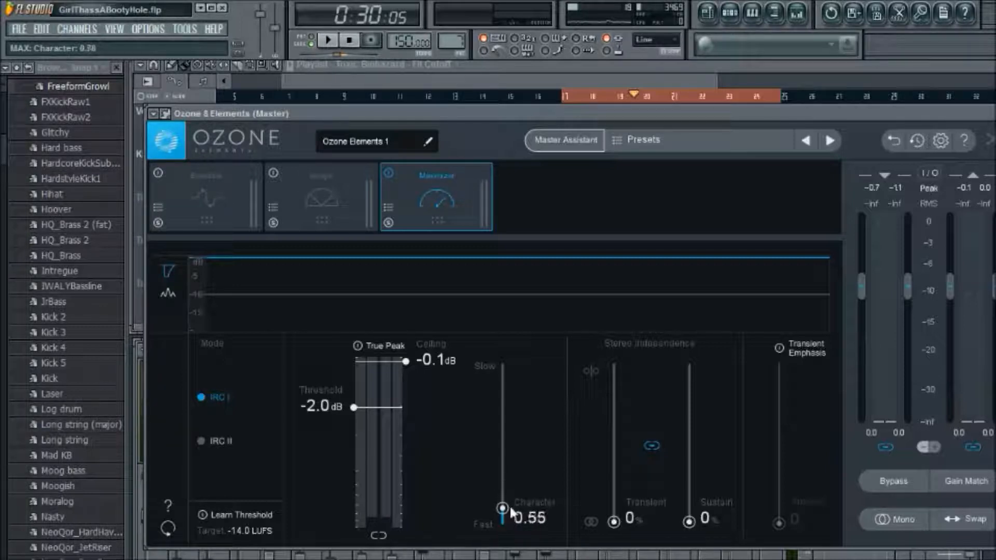
{"action": "type", "text": "0.6"}
{"action": "key", "text": "Return"}
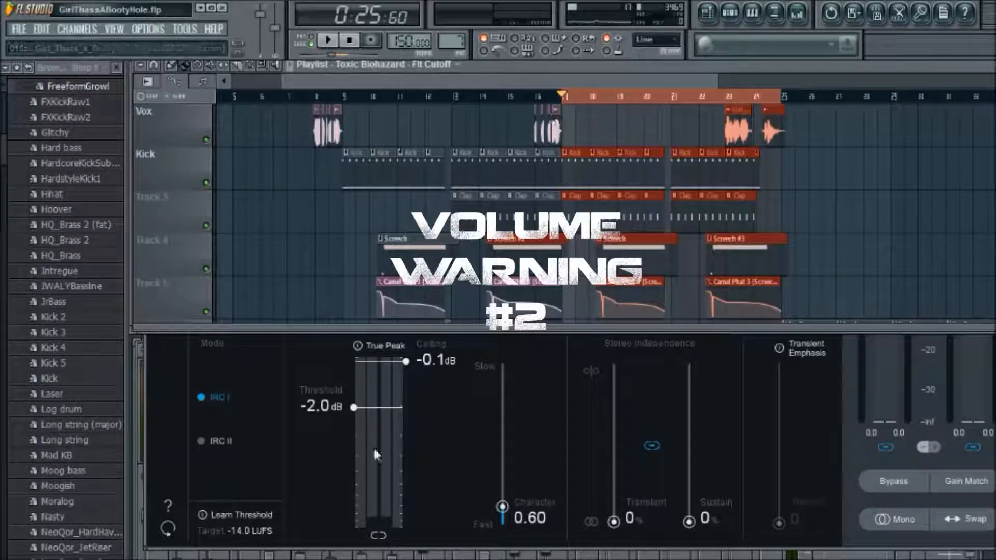
- Play the selected section from bar 17, lower the Maximizer's threshold to -4.7 dB, and pause playback
{"action": "left_click", "coordinate": [375, 455]}
{"action": "left_click", "coordinate": [328, 40]}
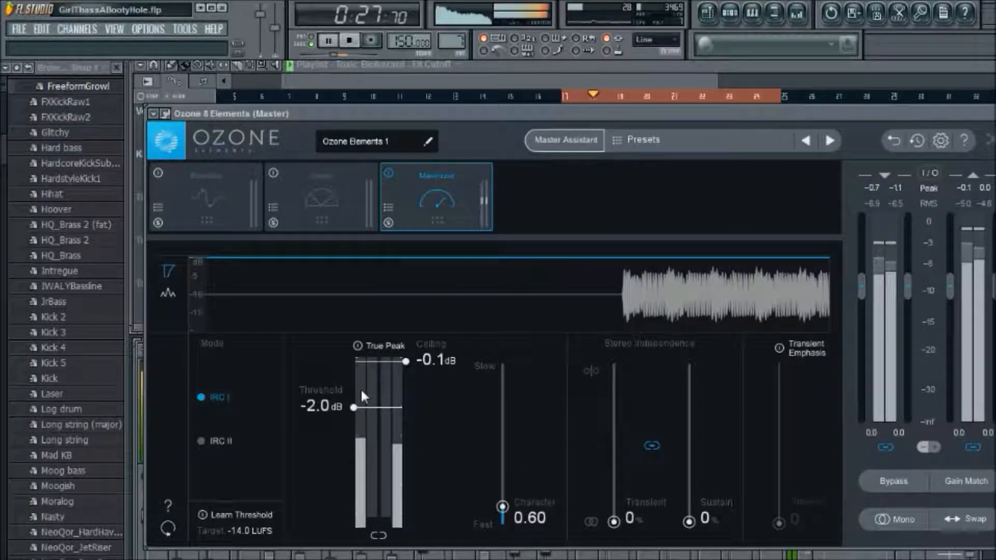
{"action": "left_click_drag", "start_coordinate": [356, 408], "coordinate": [360, 444]}
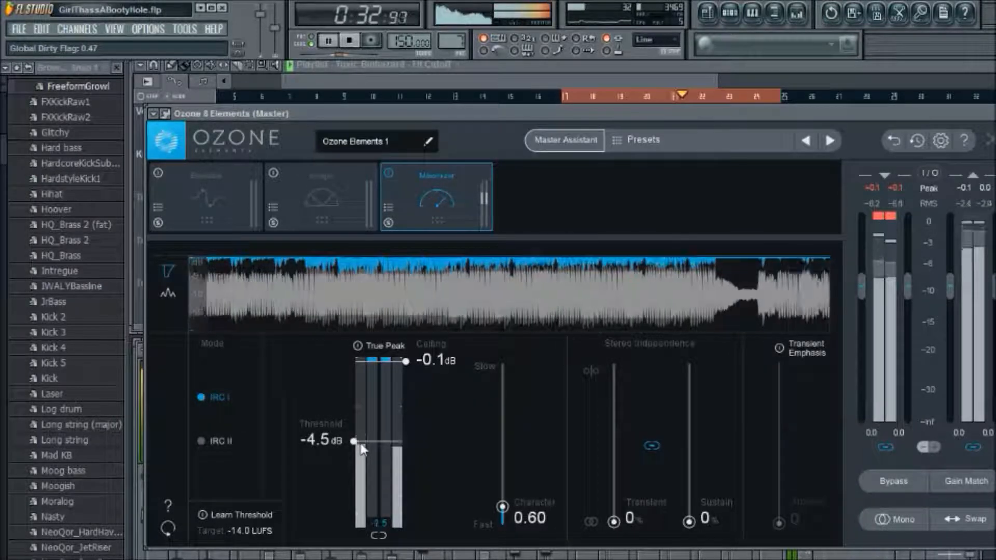
{"action": "left_click_drag", "start_coordinate": [361, 444], "coordinate": [358, 445]}
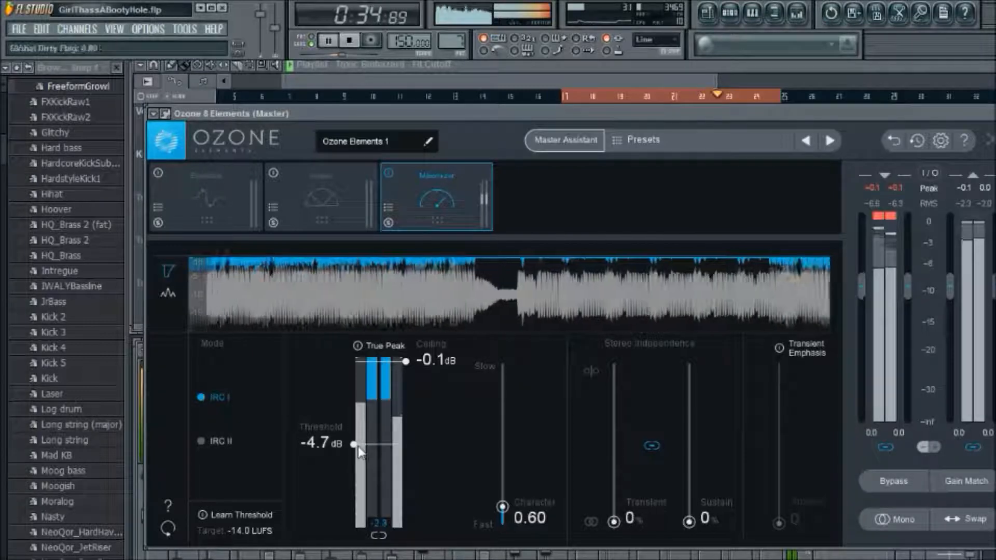
{"action": "left_click", "coordinate": [329, 41]}
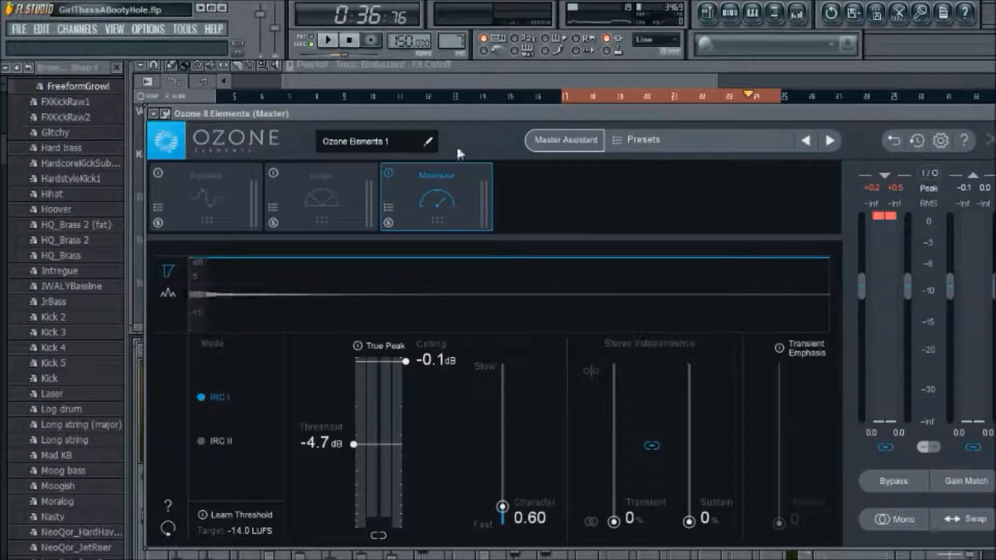
- Bring up the mixer, open the master channel's Fruity Limiter, and lower its gain to the level of the ceiling line
{"action": "mouse_move", "coordinate": [471, 113]}
{"action": "left_mouse_down"}
{"action": "mouse_move", "coordinate": [464, 92]}
{"action": "mouse_move", "coordinate": [464, 119]}
{"action": "left_mouse_up"}
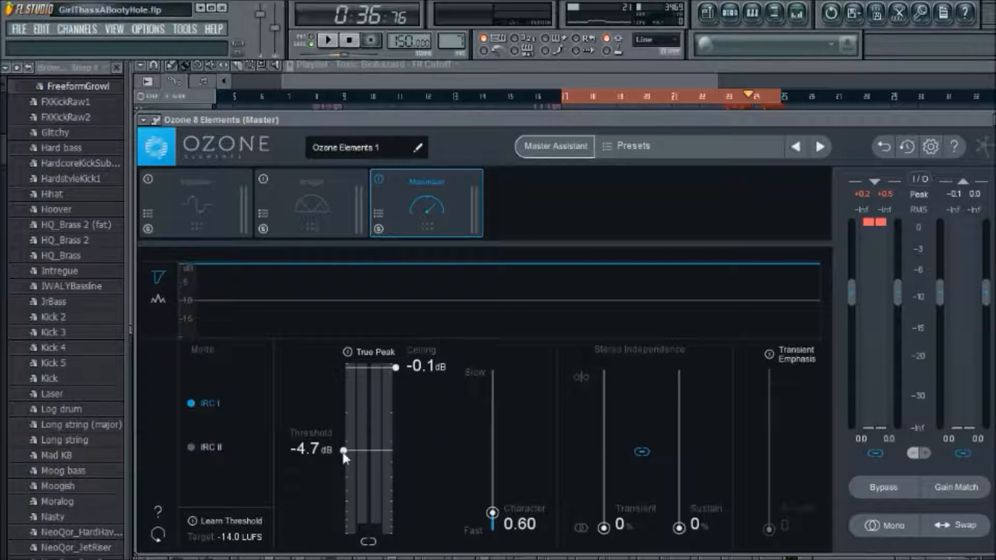
{"action": "left_click", "coordinate": [405, 83]}
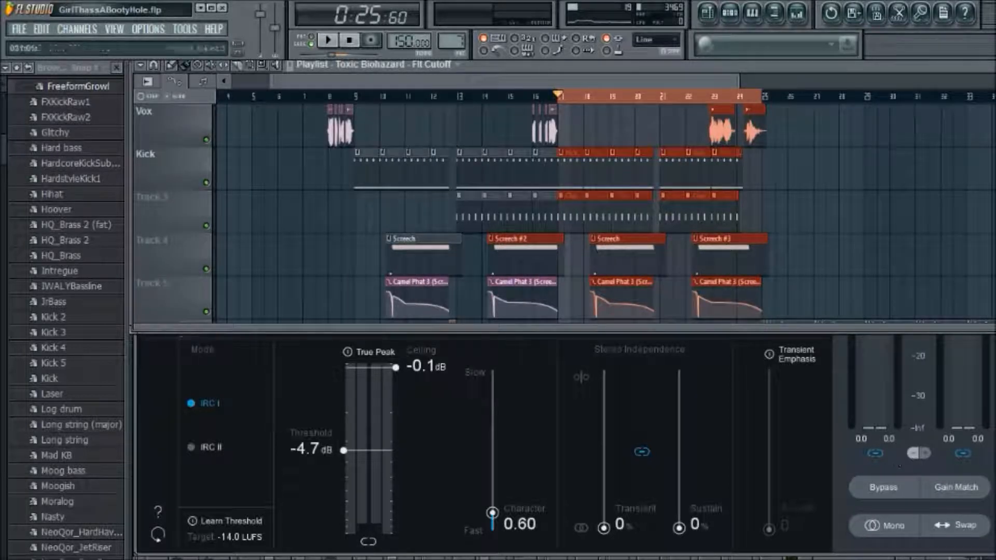
{"action": "key", "text": "F9"}
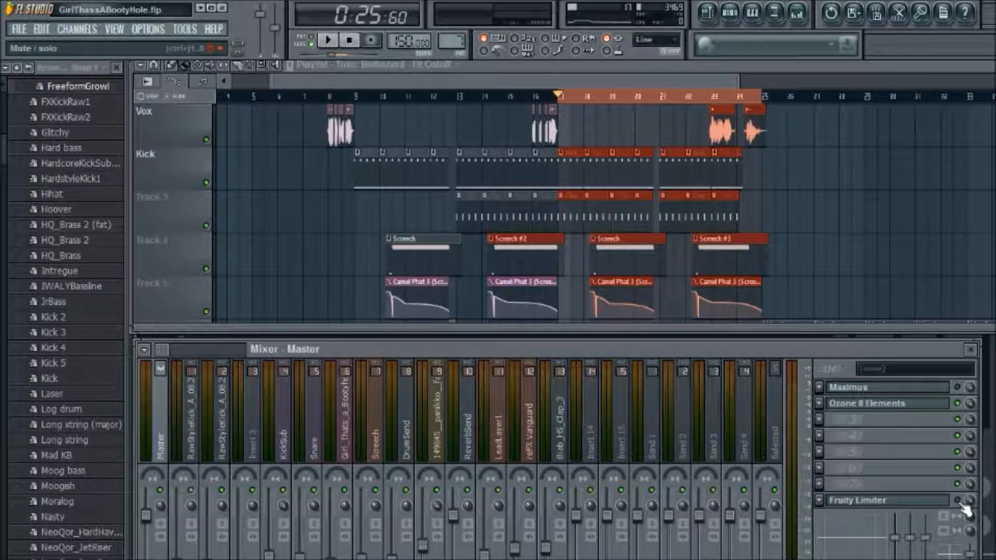
{"action": "left_click", "coordinate": [940, 501]}
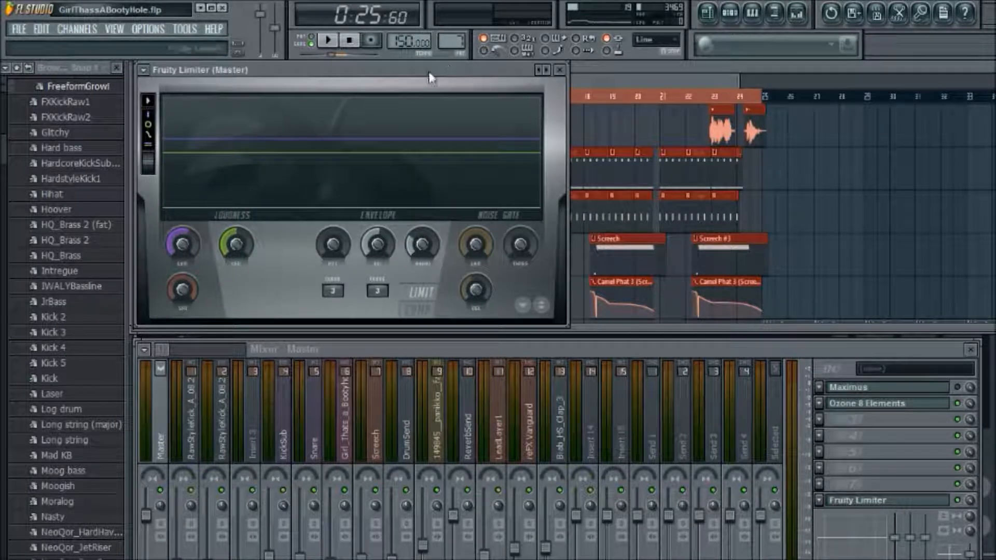
{"action": "left_click_drag", "start_coordinate": [193, 239], "coordinate": [193, 252]}
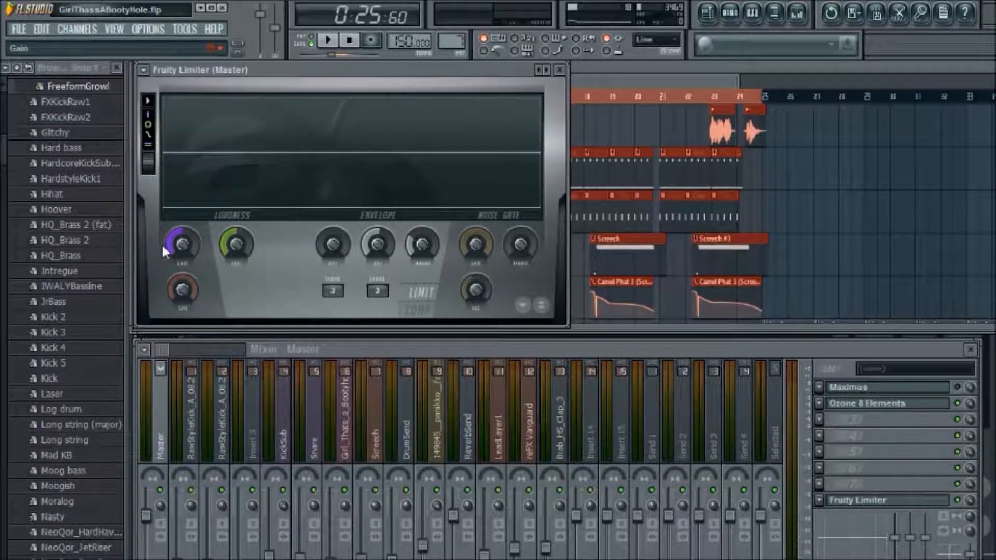
- While playing the selected section from bar 17, raise the Fruity Limiter's gain to about 0.5 dB, trim it slightly, and pause playback
{"action": "left_click", "coordinate": [640, 76]}
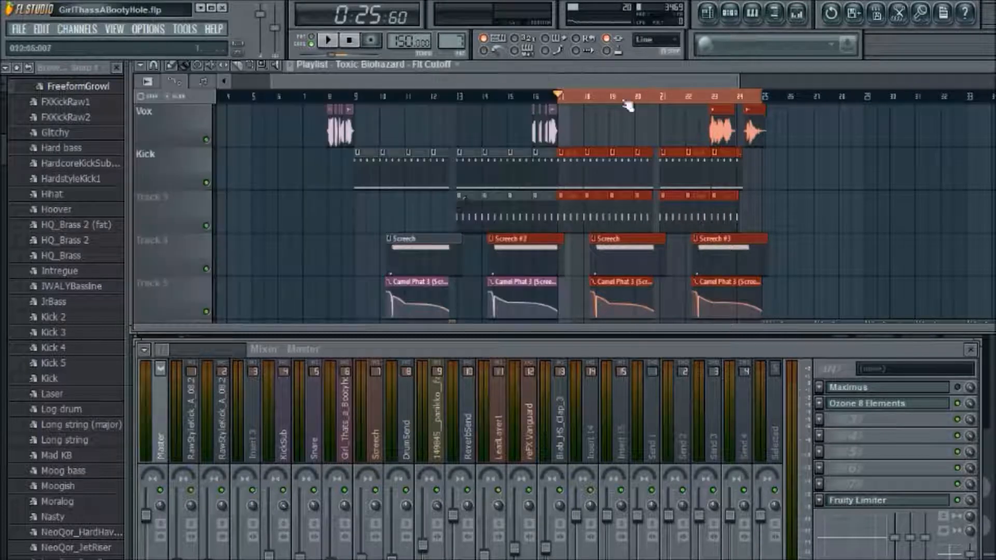
{"action": "left_click", "coordinate": [332, 46]}
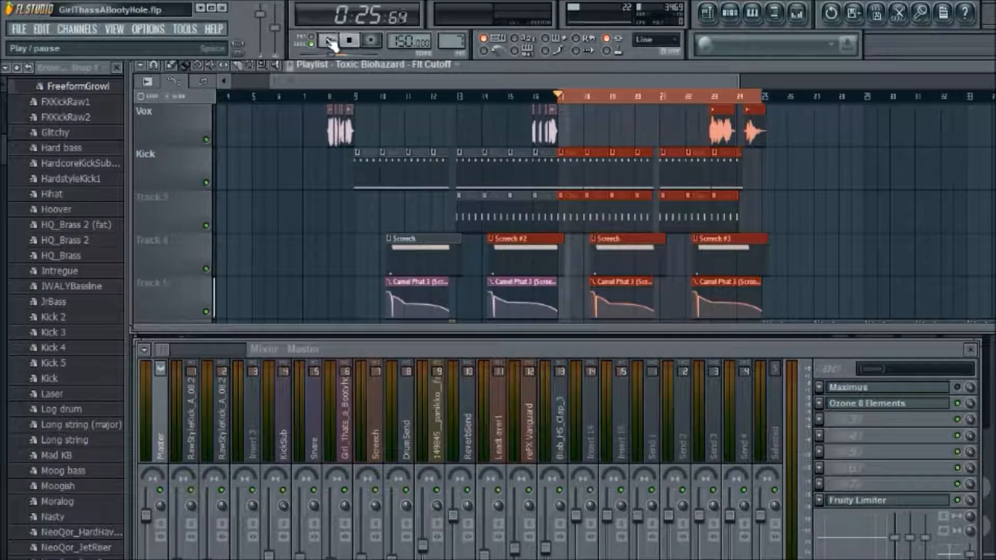
{"action": "left_click", "coordinate": [888, 502]}
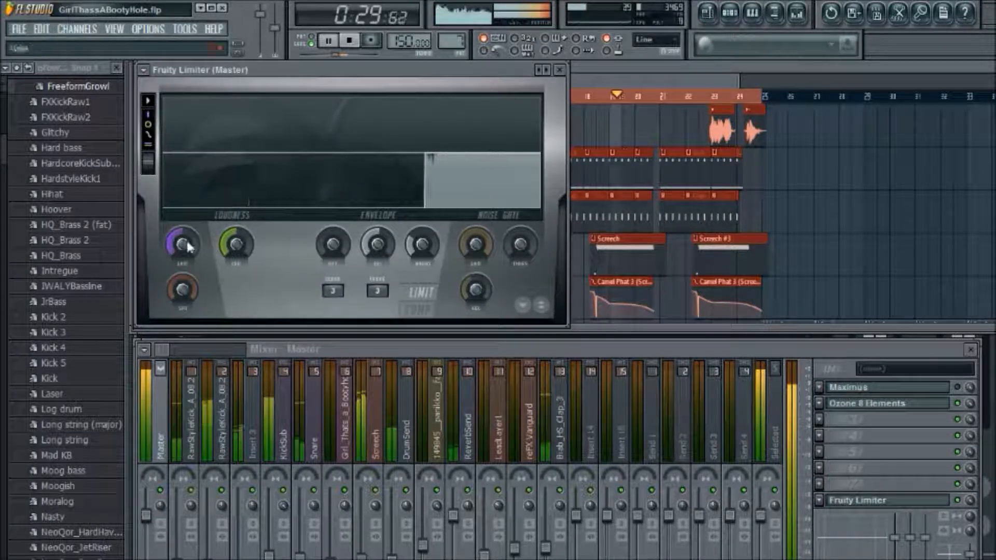
{"action": "left_click_drag", "start_coordinate": [187, 244], "coordinate": [188, 242]}
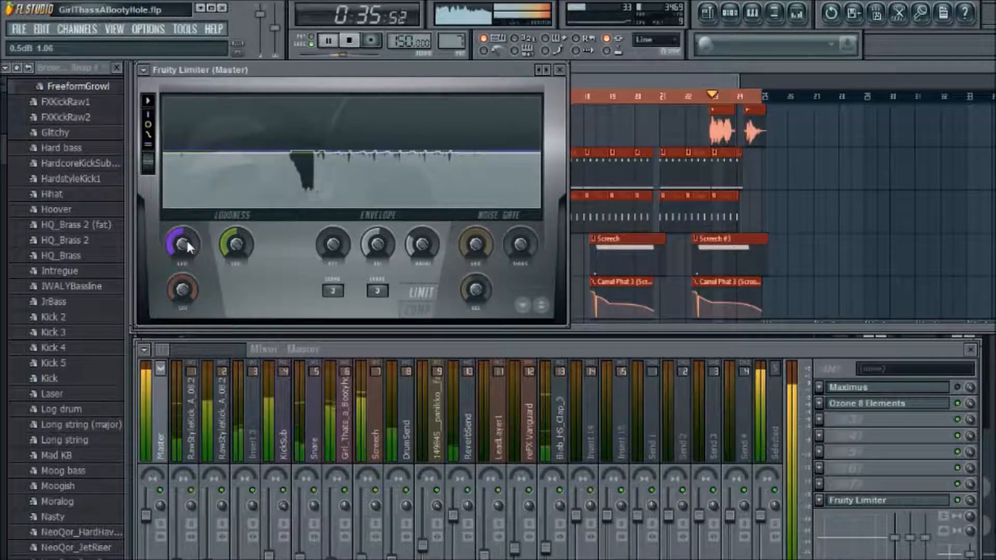
{"action": "left_click_drag", "start_coordinate": [188, 243], "coordinate": [187, 245]}
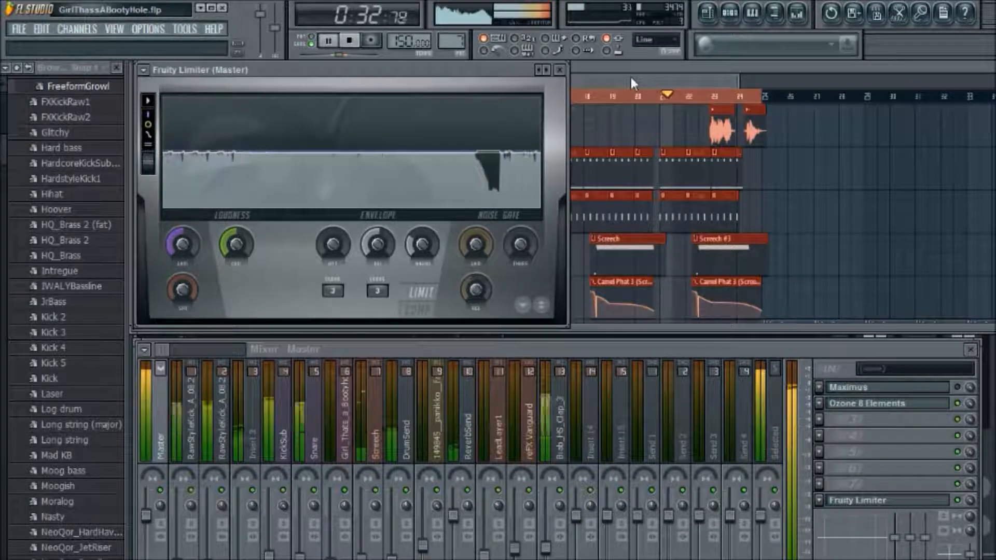
{"action": "left_click", "coordinate": [332, 43]}
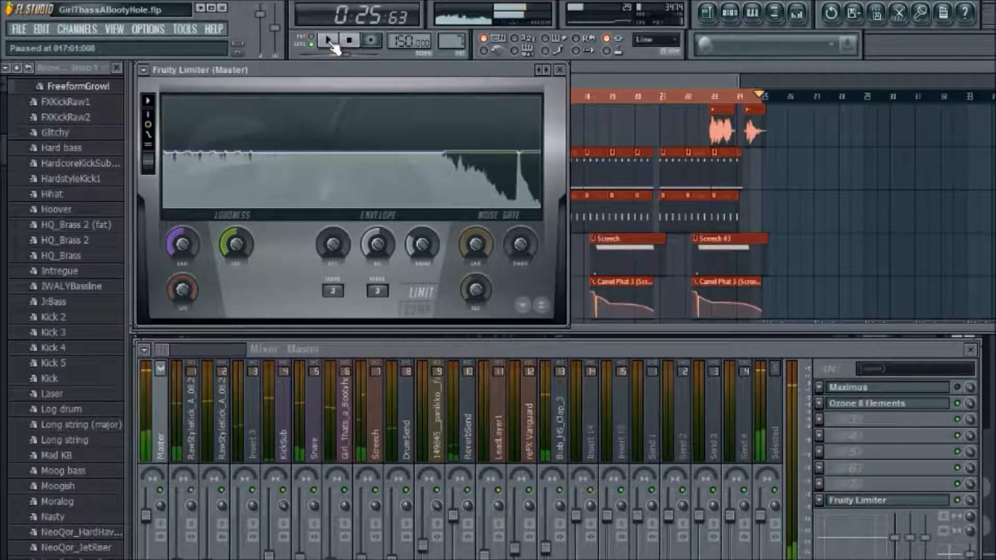